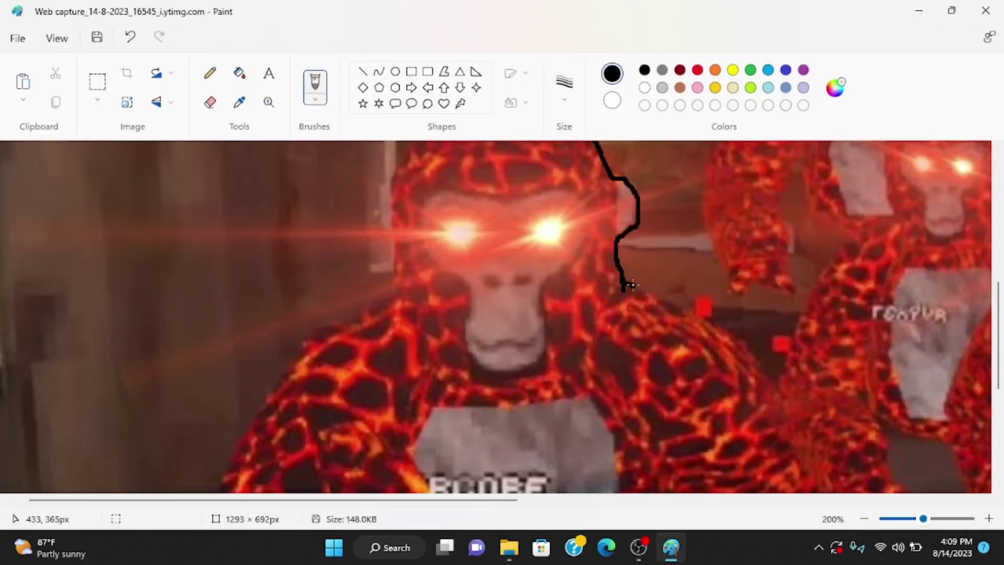
pyautogui.moveTo(627, 290); pyautogui.dragTo(772, 369)
# - Redraw black outlines along the shoulder and up the raised arm, undoing stray strokes
pyautogui.hotkey('ctrl', 'z')
pyautogui.hotkey('ctrl', 'z')
pyautogui.moveTo(625, 292)
pyautogui.mouseDown()
pyautogui.moveTo(655, 285)
pyautogui.moveTo(780, 396)
pyautogui.mouseUp()
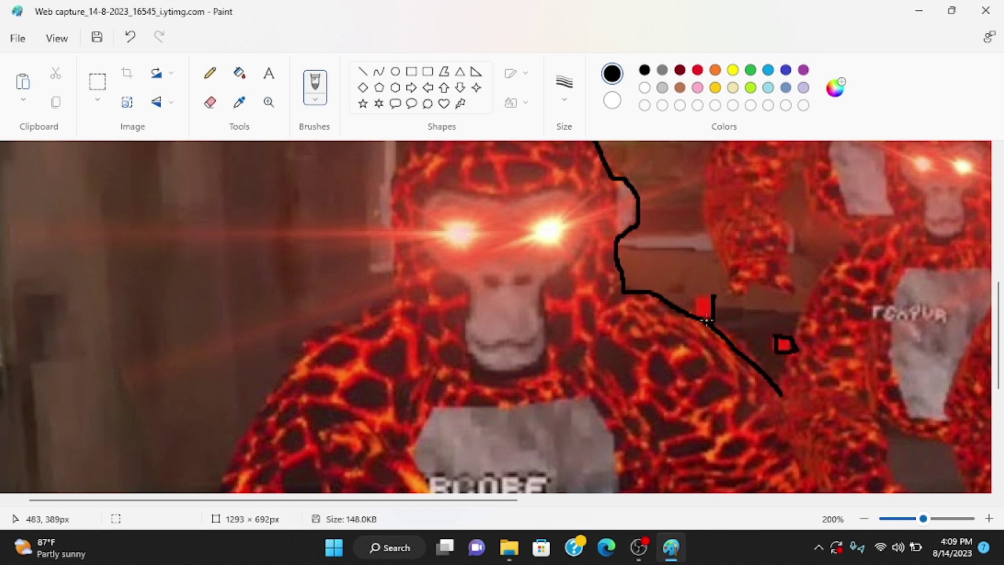
pyautogui.moveTo(787, 351)
pyautogui.mouseDown()
pyautogui.moveTo(804, 161)
pyautogui.moveTo(779, 192)
pyautogui.mouseUp()
pyautogui.hotkey('ctrl', 'z')
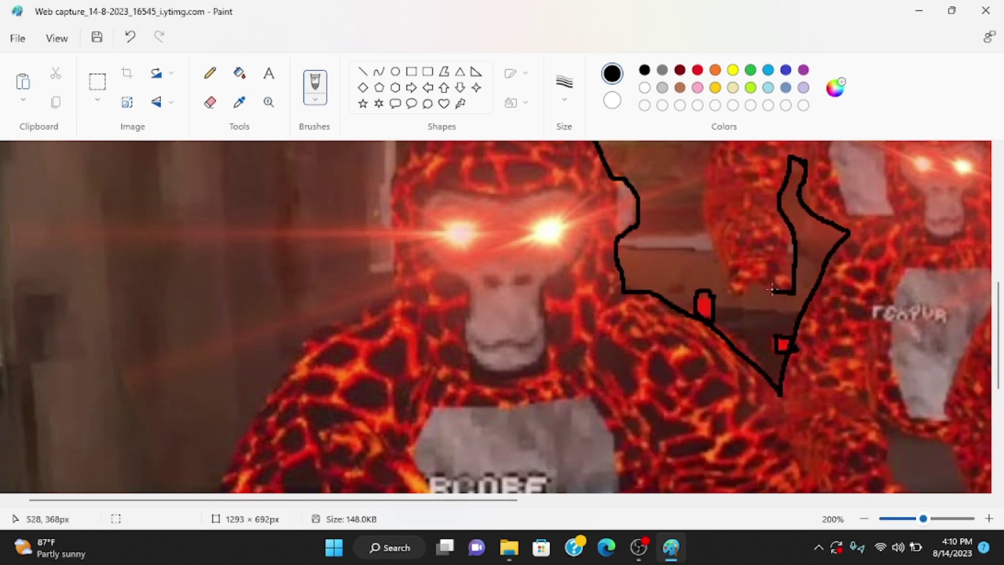
pyautogui.moveTo(720, 267); pyautogui.dragTo(714, 144)
pyautogui.scroll(1, 549, 314)
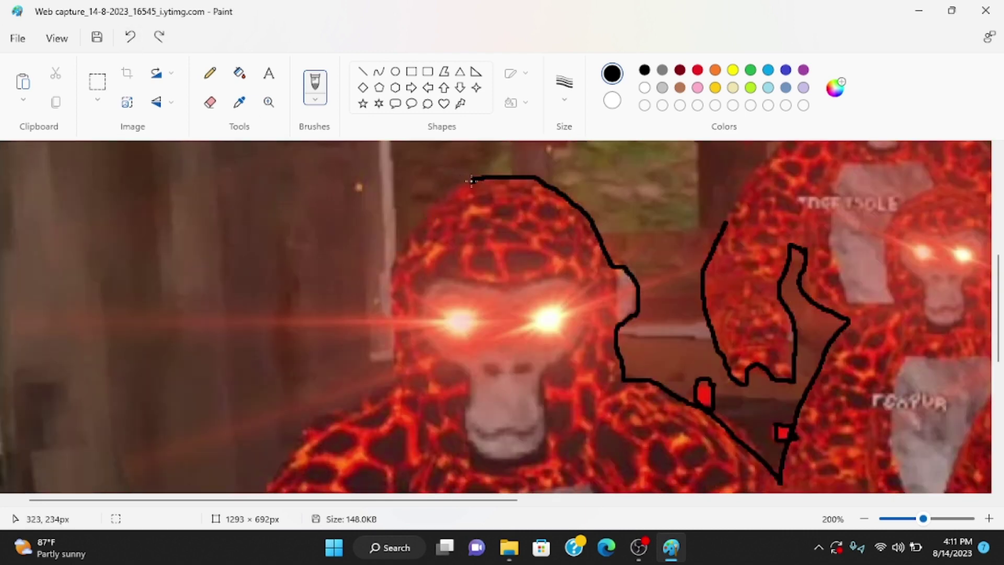
pyautogui.moveTo(478, 178); pyautogui.dragTo(267, 482)
pyautogui.scroll(-3, 268, 471)
# - Trace black outlines down the gorilla's left side and around its bent left arm
pyautogui.moveTo(254, 245); pyautogui.dragTo(163, 491)
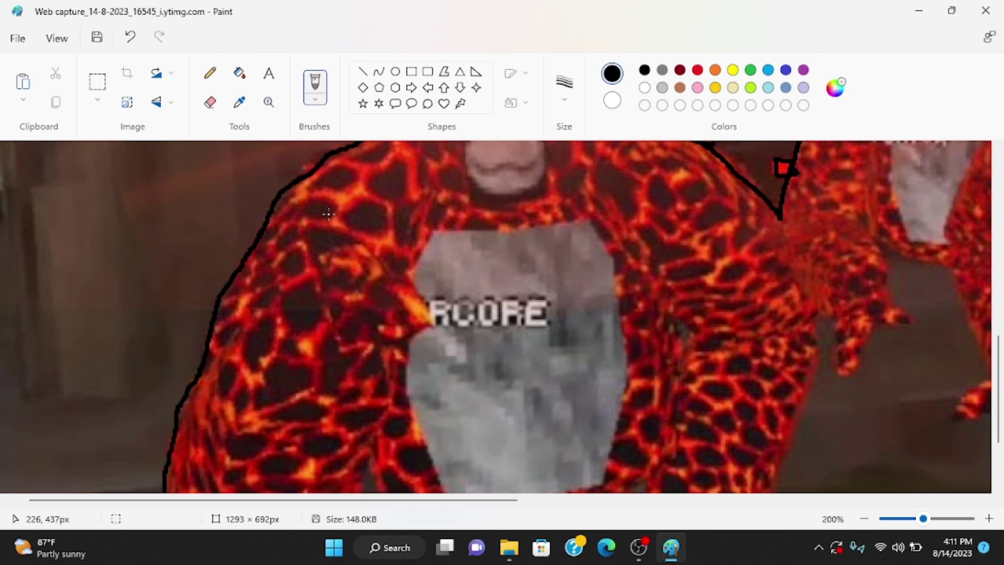
pyautogui.moveTo(362, 247); pyautogui.dragTo(189, 467)
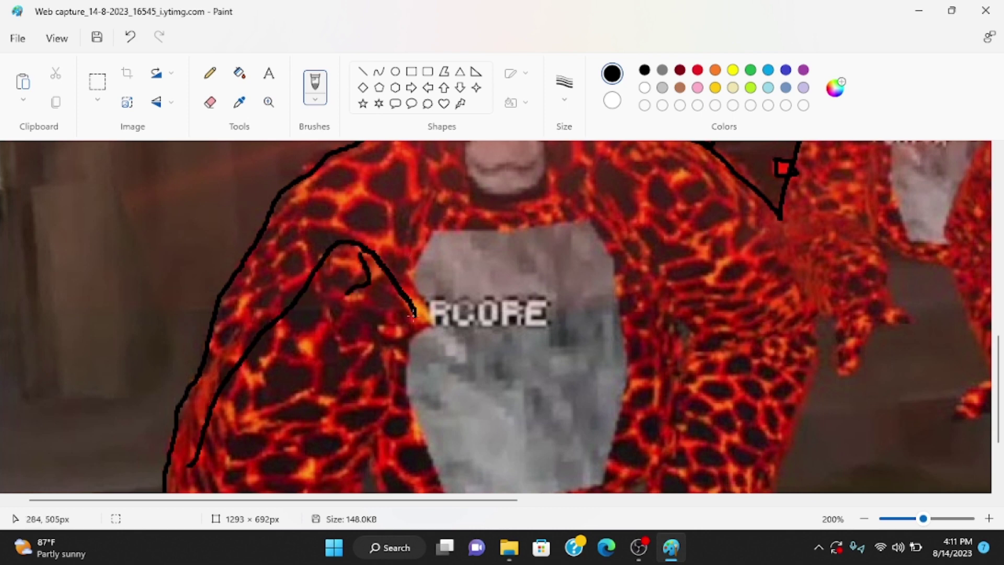
pyautogui.scroll(1, 538, 187)
pyautogui.moveTo(604, 259); pyautogui.dragTo(683, 483)
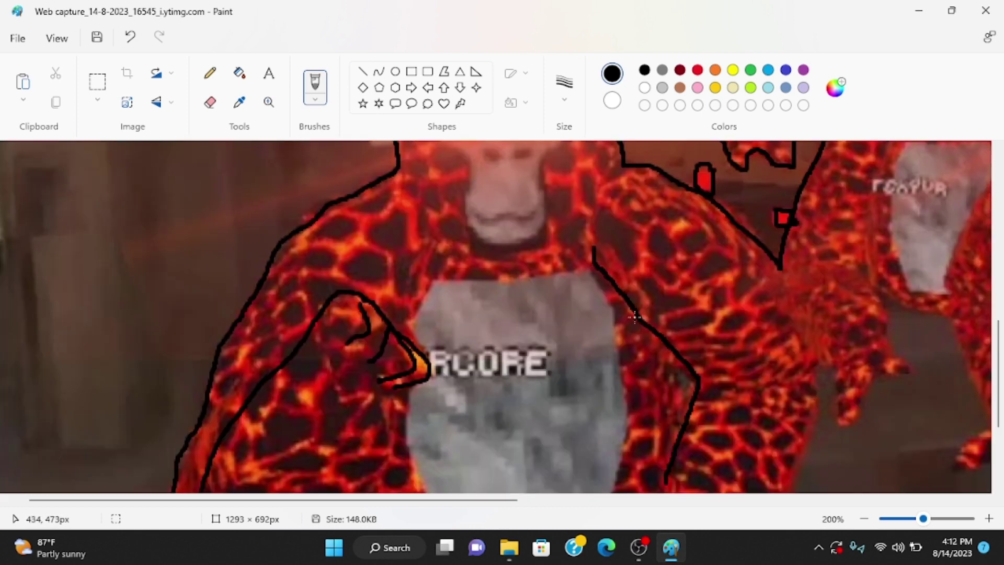
pyautogui.moveTo(603, 283); pyautogui.dragTo(667, 423)
pyautogui.scroll(-3, 667, 424)
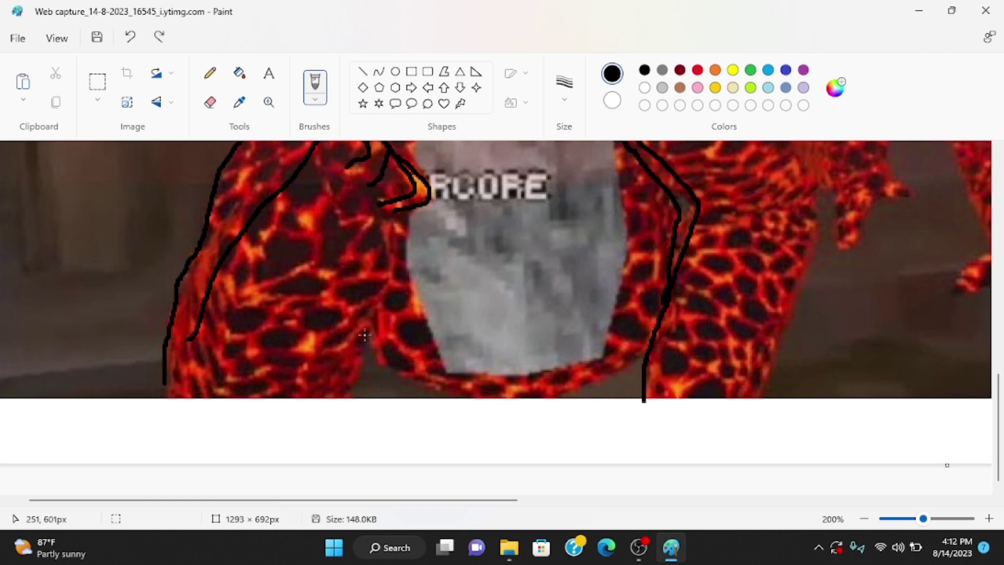
pyautogui.moveTo(365, 335)
pyautogui.mouseDown()
pyautogui.moveTo(540, 401)
pyautogui.moveTo(429, 392)
pyautogui.mouseUp()
pyautogui.hotkey('ctrl', 'z')
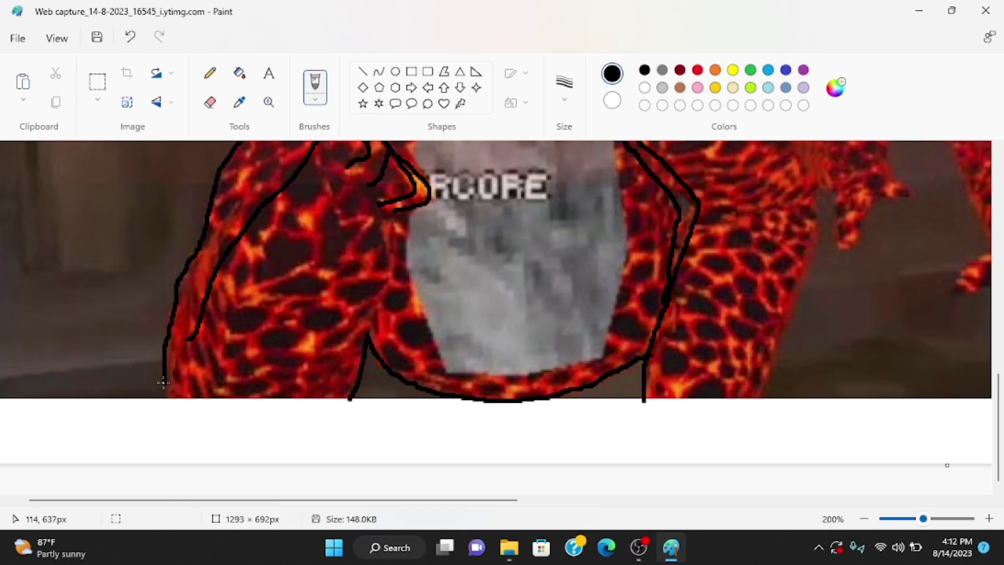
pyautogui.scroll(3, 163, 382)
pyautogui.scroll(-2, 502, 314)
pyautogui.moveTo(592, 189); pyautogui.dragTo(418, 203)
# - Outline the grey chest patch's top and left edges in black, redoing faulty strokes
pyautogui.click(129, 38)
pyautogui.moveTo(584, 187); pyautogui.dragTo(430, 196)
pyautogui.hotkey('ctrl', 'z')
pyautogui.click(130, 38)
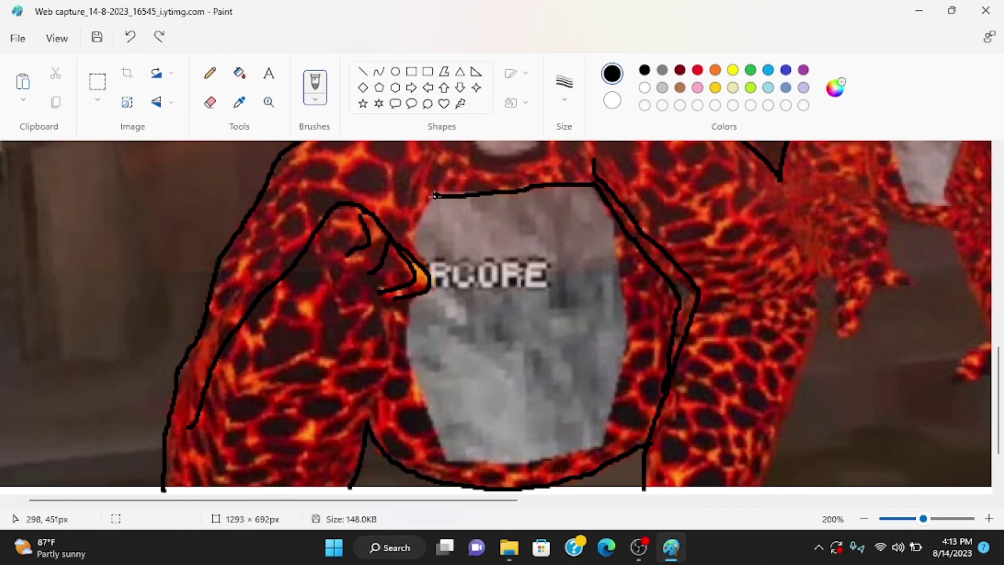
pyautogui.scroll(3, 393, 264)
pyautogui.scroll(2, 394, 264)
pyautogui.moveTo(282, 251); pyautogui.dragTo(251, 407)
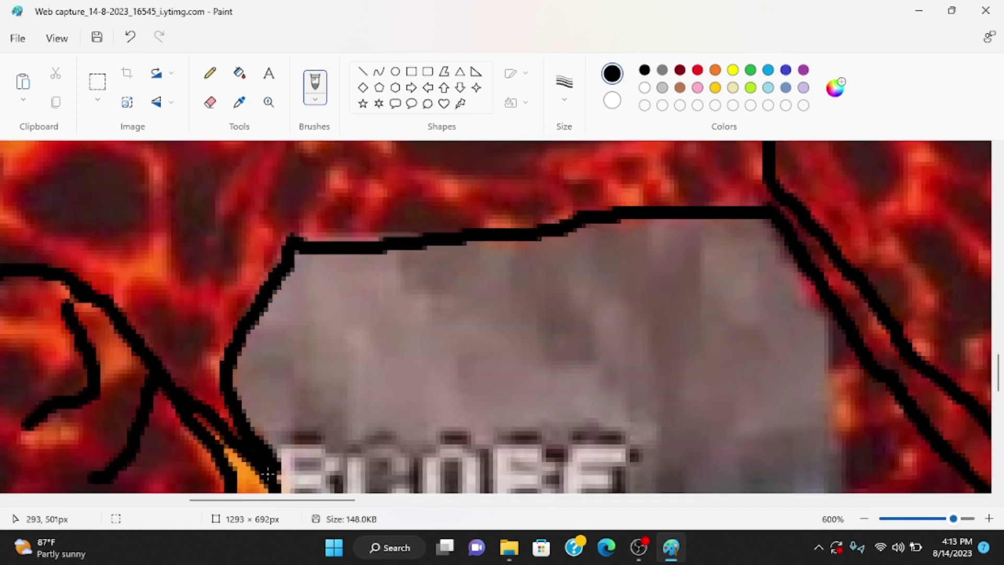
pyautogui.scroll(2, 247, 371)
pyautogui.moveTo(282, 298)
pyautogui.mouseDown()
pyautogui.moveTo(247, 371)
pyautogui.moveTo(235, 470)
pyautogui.mouseUp()
pyautogui.scroll(-3, 236, 392)
pyautogui.moveTo(220, 157); pyautogui.dragTo(283, 424)
pyautogui.scroll(-3, 283, 392)
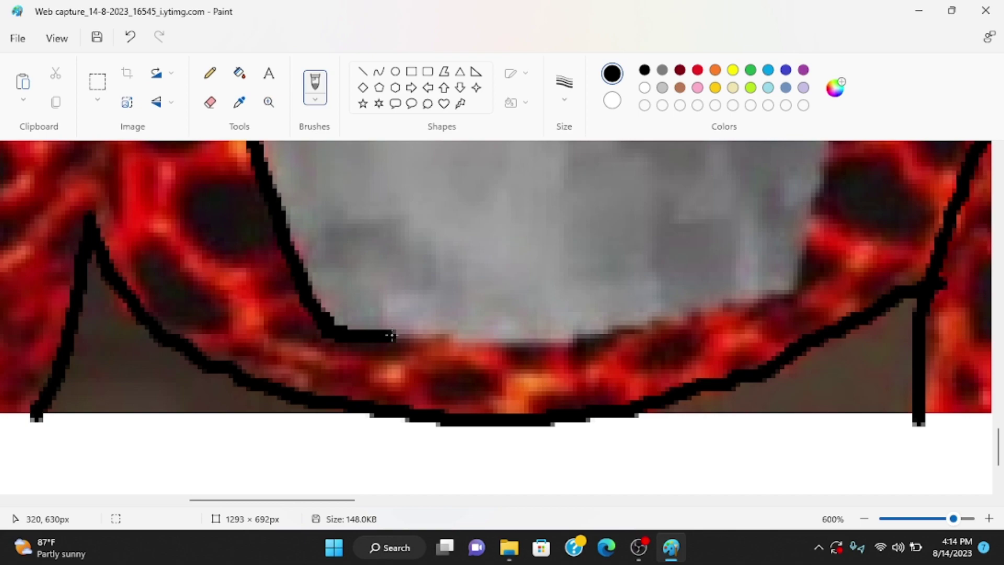
pyautogui.moveTo(322, 306)
pyautogui.mouseDown()
pyautogui.moveTo(800, 242)
pyautogui.moveTo(808, 149)
pyautogui.mouseUp()
pyautogui.scroll(3, 808, 236)
pyautogui.moveTo(831, 384); pyautogui.dragTo(831, 189)
pyautogui.scroll(3, 832, 235)
pyautogui.moveTo(848, 330); pyautogui.dragTo(847, 142)
pyautogui.scroll(3, 848, 236)
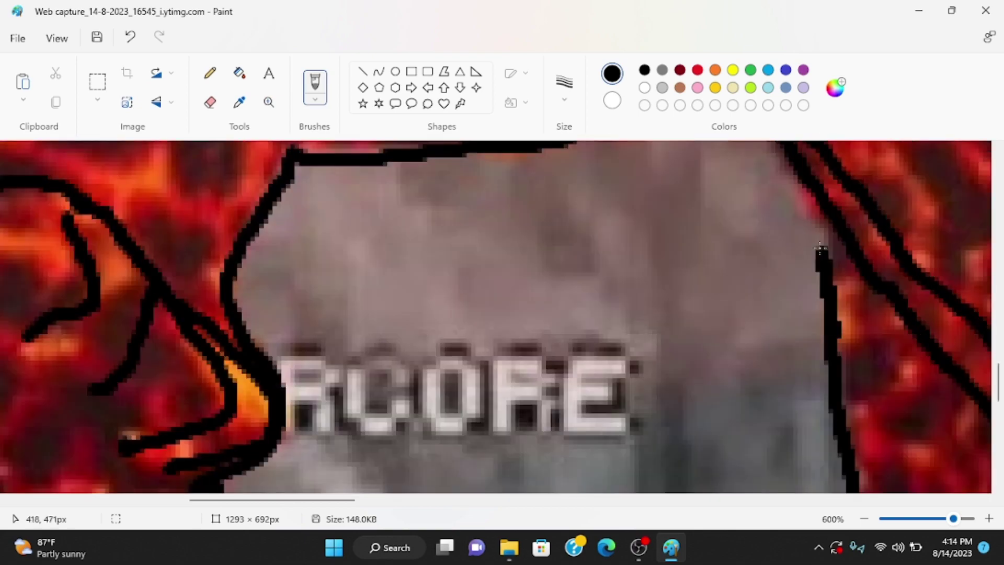
pyautogui.moveTo(771, 225); pyautogui.dragTo(800, 267)
pyautogui.scroll(-3, 770, 236)
pyautogui.scroll(-3, 549, 313)
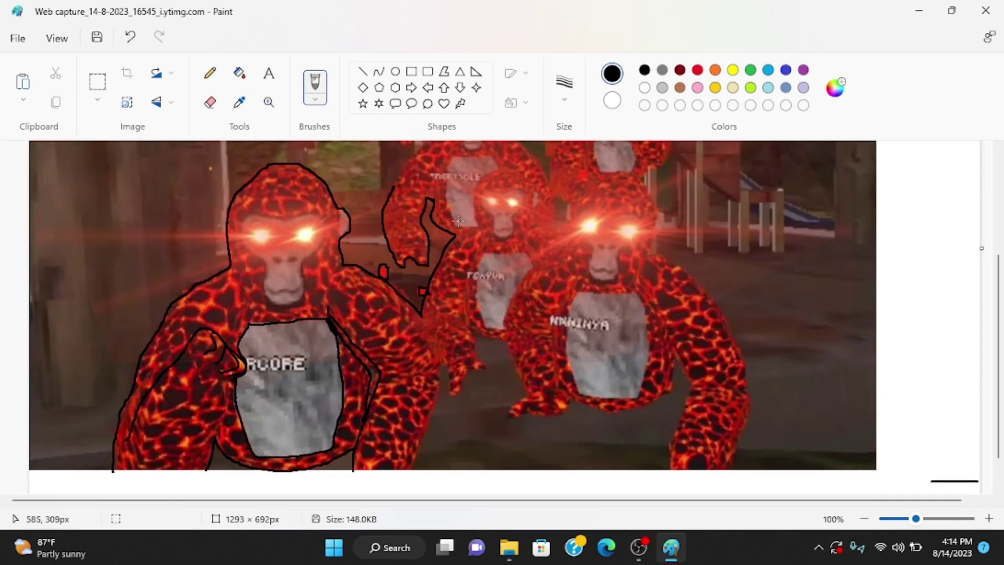
pyautogui.scroll(-2, 549, 313)
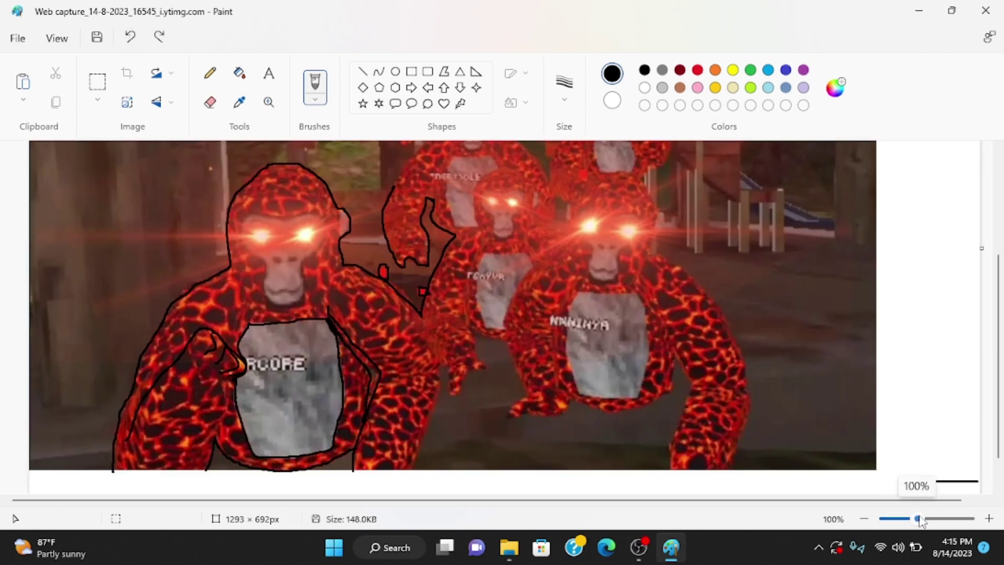
pyautogui.scroll(5, 423, 376)
# - Draw a black brow line above the eyes and black nostrils below them
pyautogui.moveTo(283, 219); pyautogui.dragTo(459, 248)
pyautogui.moveTo(259, 361); pyautogui.dragTo(365, 467)
pyautogui.moveTo(388, 440); pyautogui.dragTo(502, 450)
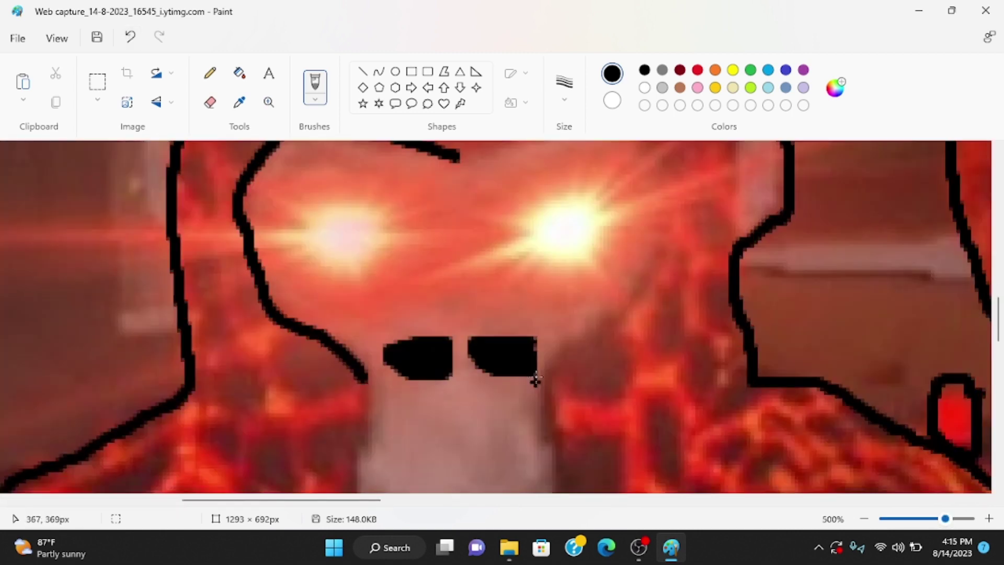
pyautogui.scroll(-5, 533, 376)
pyautogui.moveTo(393, 338); pyautogui.dragTo(537, 318)
pyautogui.moveTo(561, 189)
pyautogui.mouseDown()
pyautogui.moveTo(553, 345)
pyautogui.moveTo(377, 384)
pyautogui.mouseUp()
pyautogui.moveTo(369, 385); pyautogui.dragTo(361, 197)
pyautogui.scroll(5, 471, 314)
pyautogui.moveTo(668, 330)
pyautogui.mouseDown()
pyautogui.moveTo(581, 211)
pyautogui.moveTo(455, 247)
pyautogui.mouseUp()
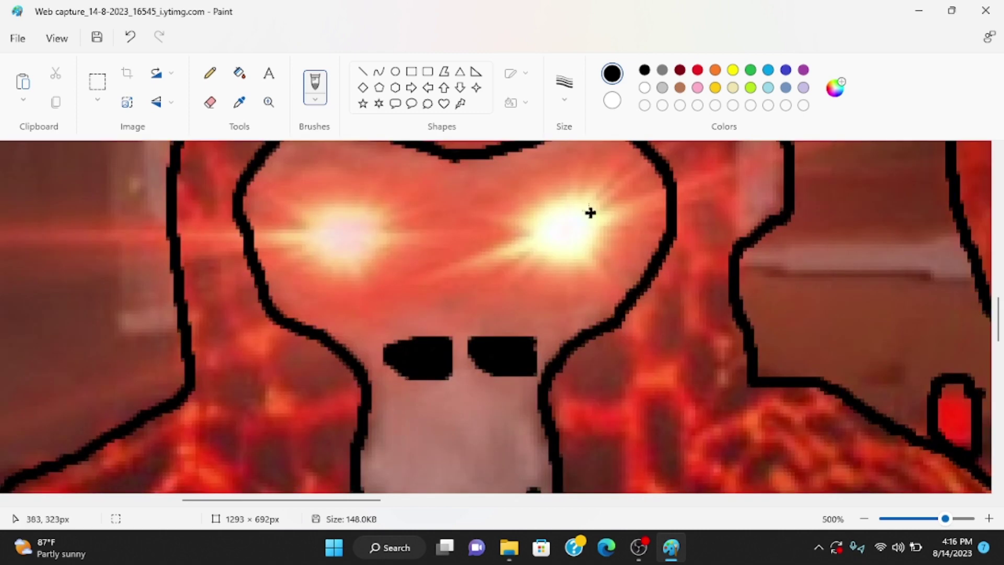
pyautogui.moveTo(275, 275); pyautogui.dragTo(392, 337)
# - Place an enlarged black pupil dot in the gorilla's left eye
pyautogui.hotkey('ctrl', 'z')
pyautogui.hotkey('ctrl', 'z')
pyautogui.click(343, 324)
pyautogui.click(345, 324)
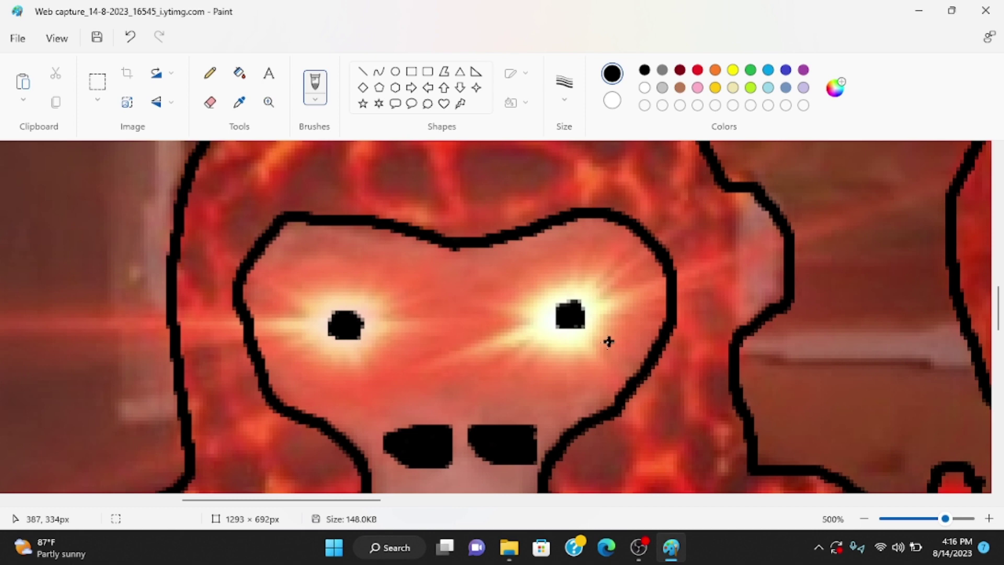
pyautogui.keyDown('ctrl'); pyautogui.scroll(-5, 471, 313); pyautogui.keyUp('ctrl')
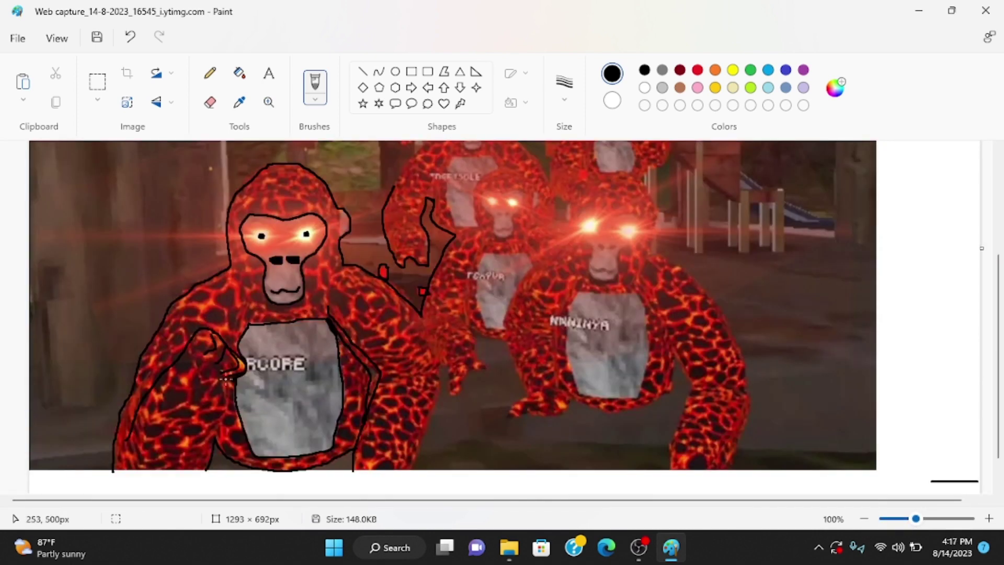
pyautogui.keyDown('ctrl'); pyautogui.scroll(4, 225, 379); pyautogui.keyUp('ctrl')
pyautogui.scroll(-3, 236, 314)
pyautogui.keyDown('ctrl'); pyautogui.scroll(-4, 235, 314); pyautogui.keyUp('ctrl')
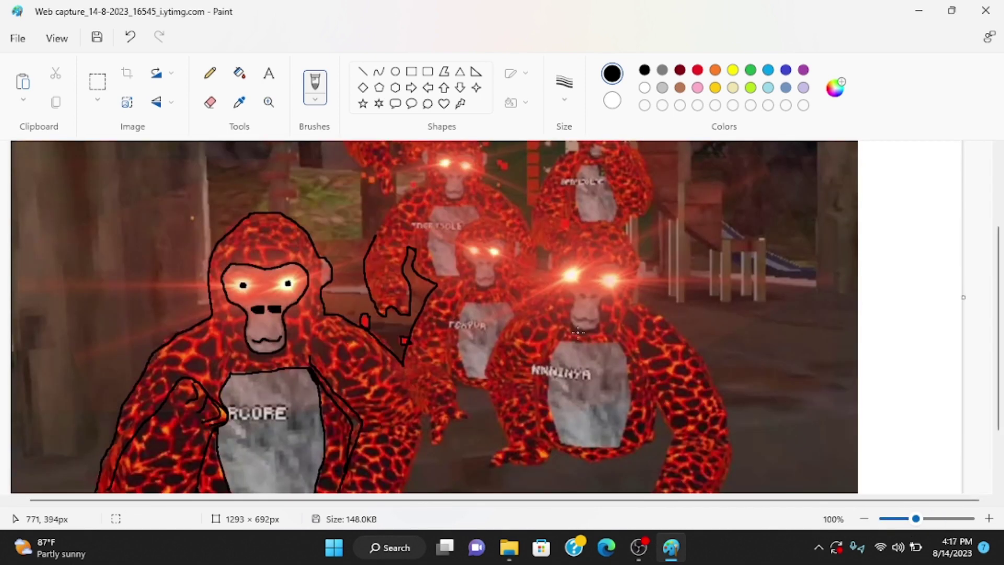
pyautogui.keyDown('ctrl'); pyautogui.scroll(-1, 580, 331); pyautogui.keyUp('ctrl')
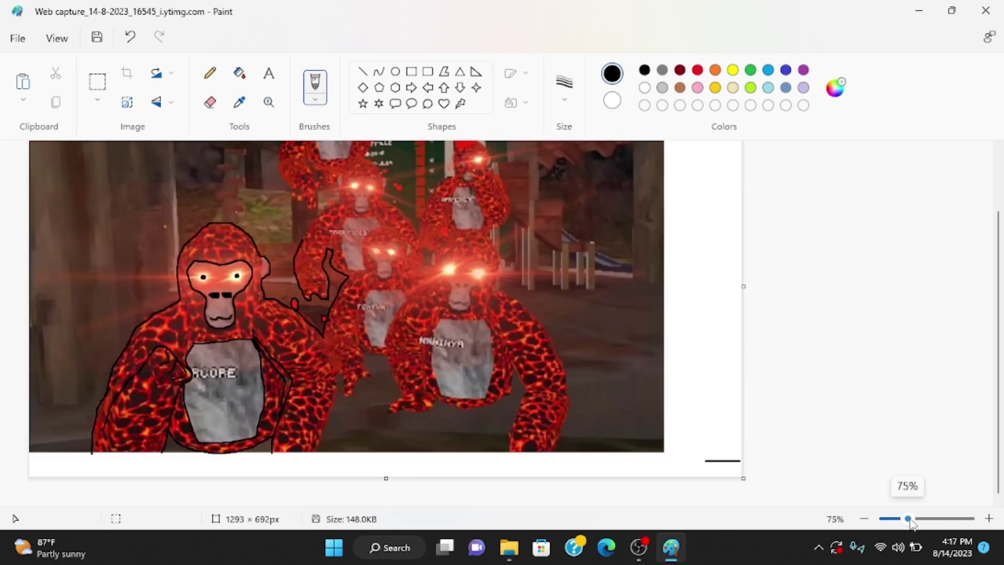
pyautogui.keyDown('ctrl'); pyautogui.scroll(4, 236, 314); pyautogui.keyUp('ctrl')
pyautogui.keyDown('shift'); pyautogui.scroll(3, 186, 393); pyautogui.keyUp('shift')
pyautogui.hscroll(5, 186, 478)
# - Sample the orange lava colour and paint crack lines across the gorilla's head
pyautogui.click(239, 103)
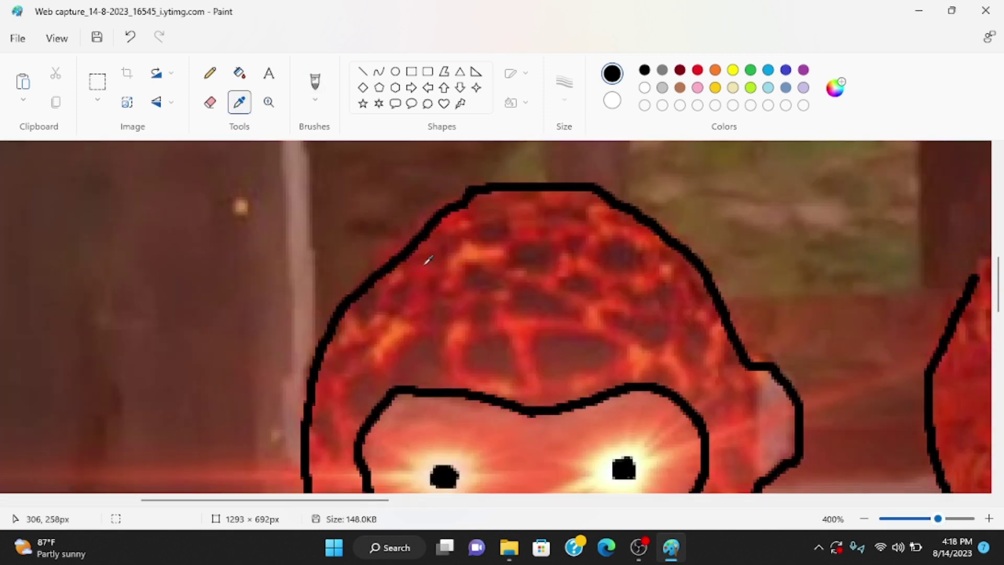
pyautogui.click(470, 255)
pyautogui.moveTo(463, 212)
pyautogui.mouseDown()
pyautogui.moveTo(471, 255)
pyautogui.moveTo(542, 282)
pyautogui.moveTo(486, 306)
pyautogui.moveTo(510, 376)
pyautogui.moveTo(602, 383)
pyautogui.mouseUp()
pyautogui.moveTo(410, 279)
pyautogui.mouseDown()
pyautogui.moveTo(329, 345)
pyautogui.moveTo(454, 327)
pyautogui.mouseUp()
pyautogui.moveTo(537, 214); pyautogui.dragTo(612, 206)
pyautogui.moveTo(612, 205)
pyautogui.mouseDown()
pyautogui.moveTo(471, 212)
pyautogui.moveTo(663, 251)
pyautogui.moveTo(577, 232)
pyautogui.mouseUp()
pyautogui.moveTo(590, 303)
pyautogui.mouseDown()
pyautogui.moveTo(675, 369)
pyautogui.moveTo(714, 330)
pyautogui.moveTo(530, 397)
pyautogui.mouseUp()
pyautogui.scroll(-3, 333, 383)
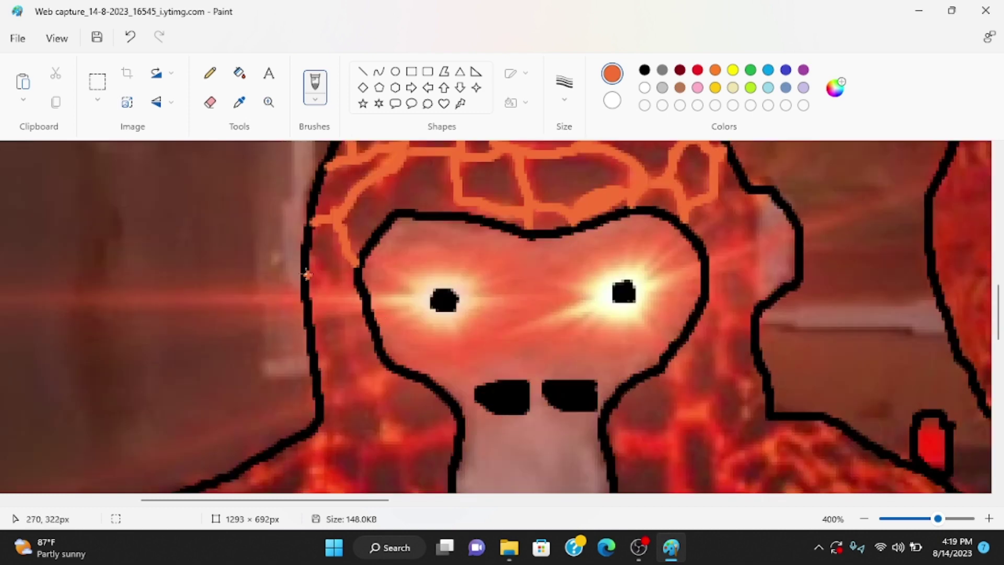
pyautogui.moveTo(306, 275)
pyautogui.mouseDown()
pyautogui.moveTo(360, 291)
pyautogui.moveTo(361, 385)
pyautogui.moveTo(323, 371)
pyautogui.moveTo(455, 424)
pyautogui.mouseUp()
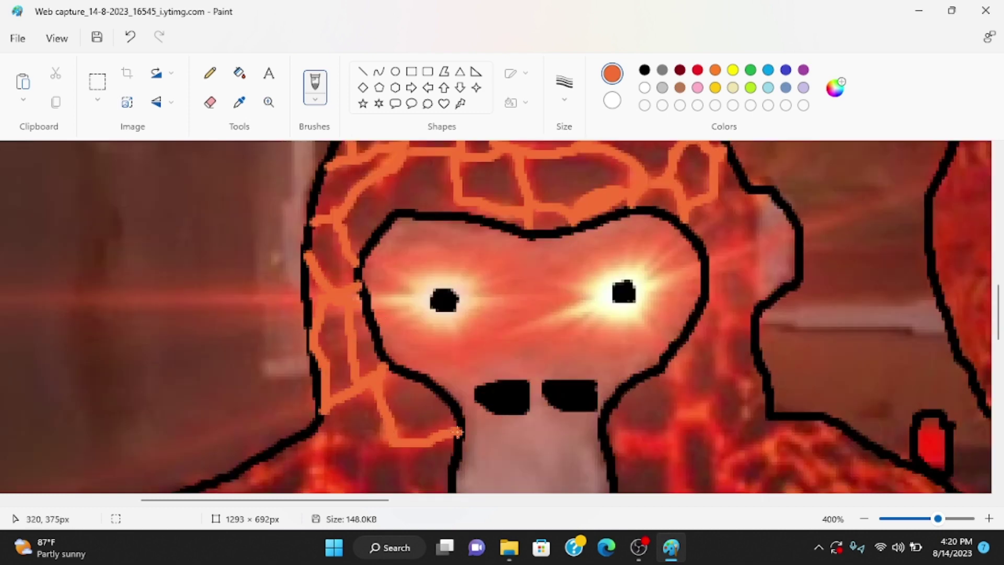
pyautogui.scroll(3, 338, 392)
pyautogui.scroll(-6, 337, 392)
# - Add orange lava lines over the left shoulder, then zoom out to the whole image
pyautogui.moveTo(321, 227); pyautogui.dragTo(385, 267)
pyautogui.moveTo(322, 275)
pyautogui.mouseDown()
pyautogui.moveTo(345, 405)
pyautogui.moveTo(196, 448)
pyautogui.moveTo(226, 425)
pyautogui.mouseUp()
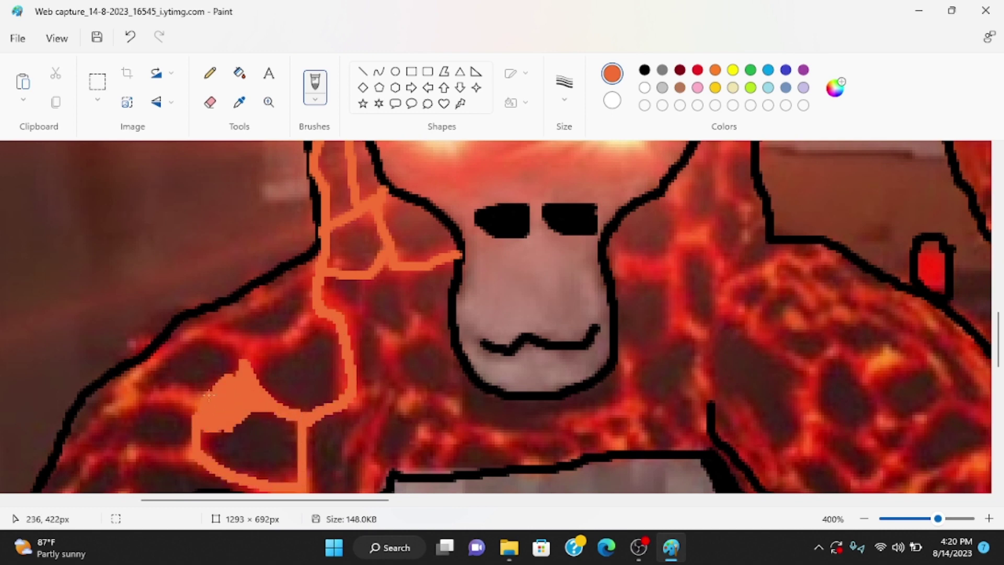
pyautogui.moveTo(235, 369); pyautogui.dragTo(322, 306)
pyautogui.moveTo(283, 336)
pyautogui.mouseDown()
pyautogui.moveTo(227, 377)
pyautogui.moveTo(118, 408)
pyautogui.moveTo(200, 388)
pyautogui.mouseUp()
pyautogui.scroll(2, 758, 383)
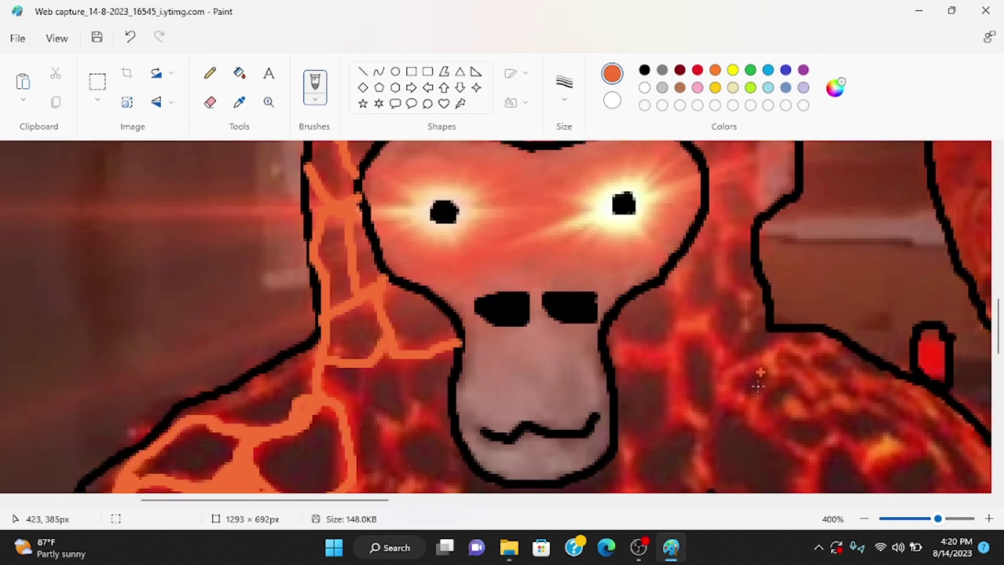
pyautogui.click(864, 518)
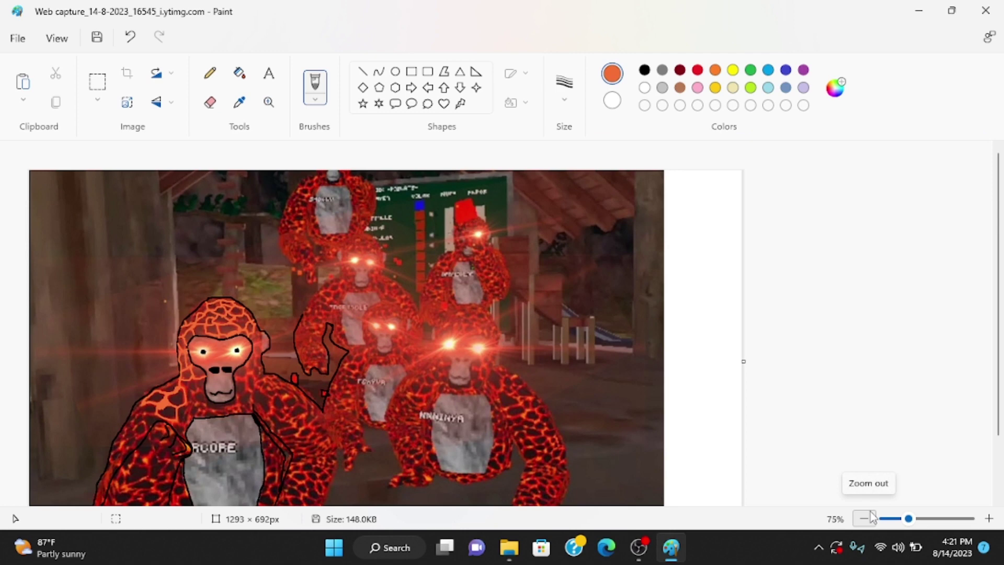